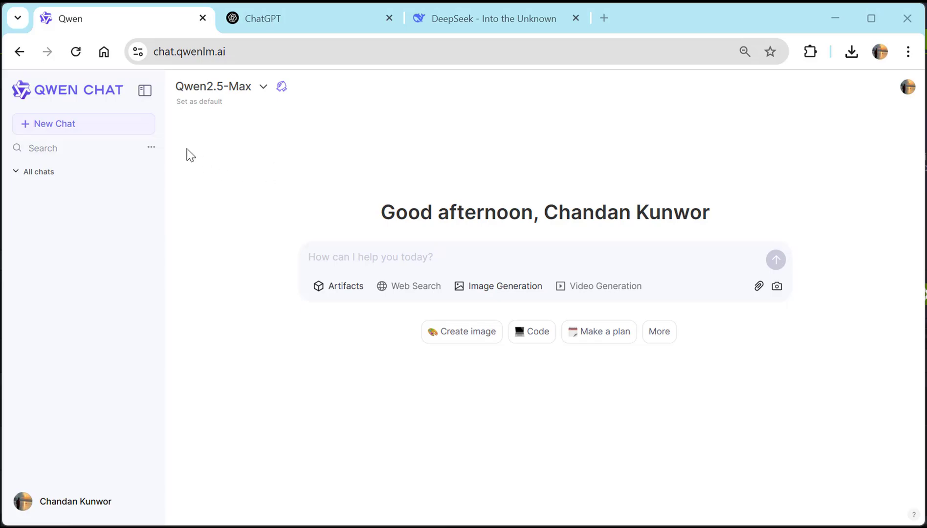
# Step: Compare the models and start-page tools of Qwen Chat, ChatGPT and DeepSeek, expanding the extra suggestions in ChatGPT and Qwen Chat
pyautogui.click(218, 88)
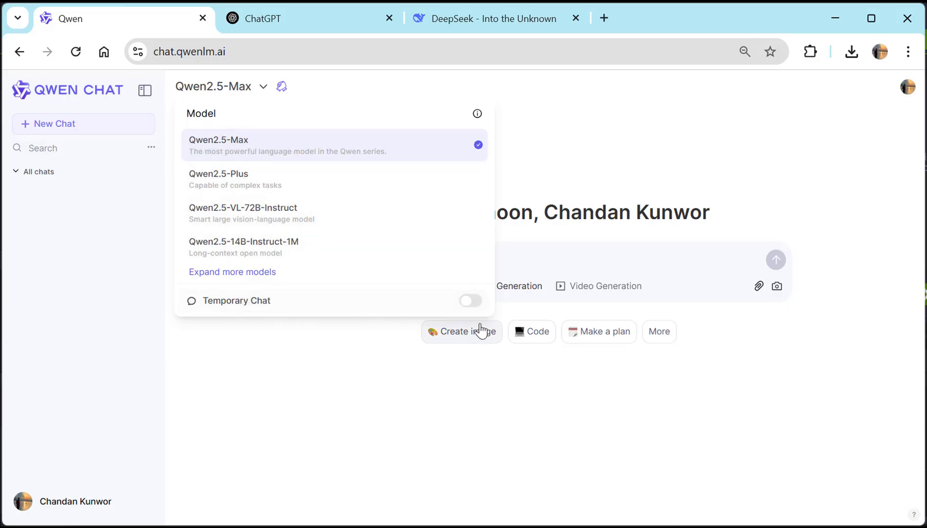
pyautogui.click(349, 340)
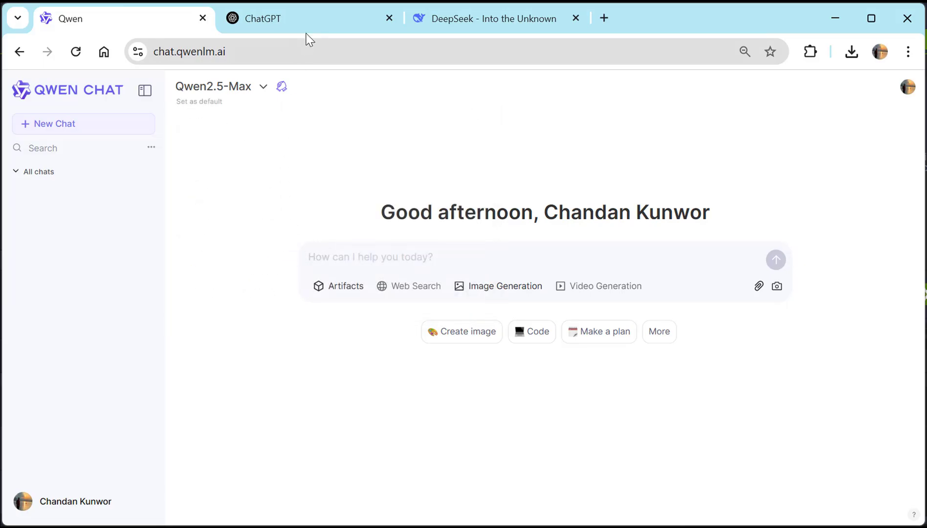
pyautogui.click(316, 24)
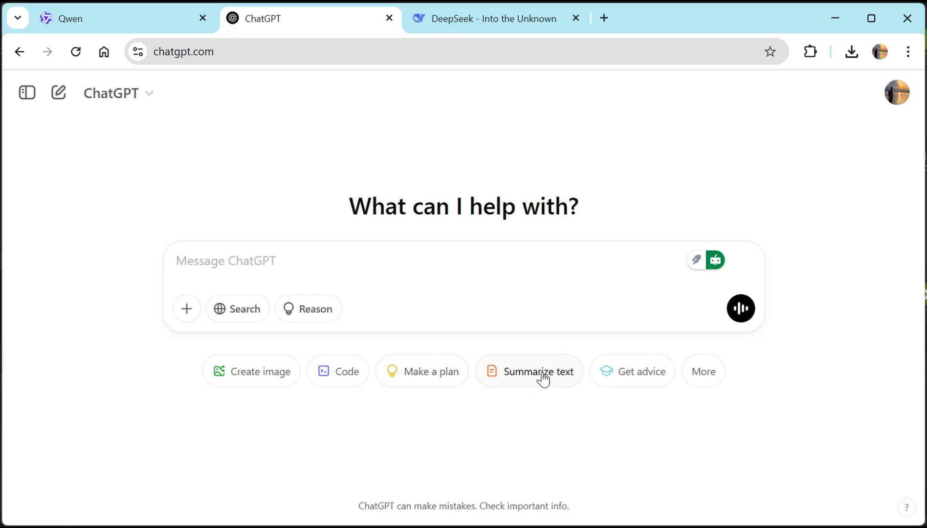
pyautogui.click(703, 377)
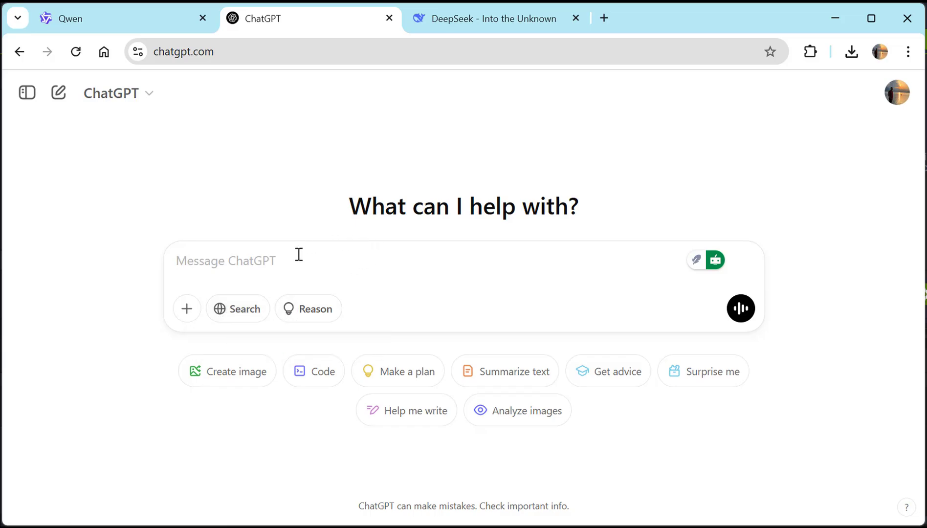
pyautogui.click(451, 22)
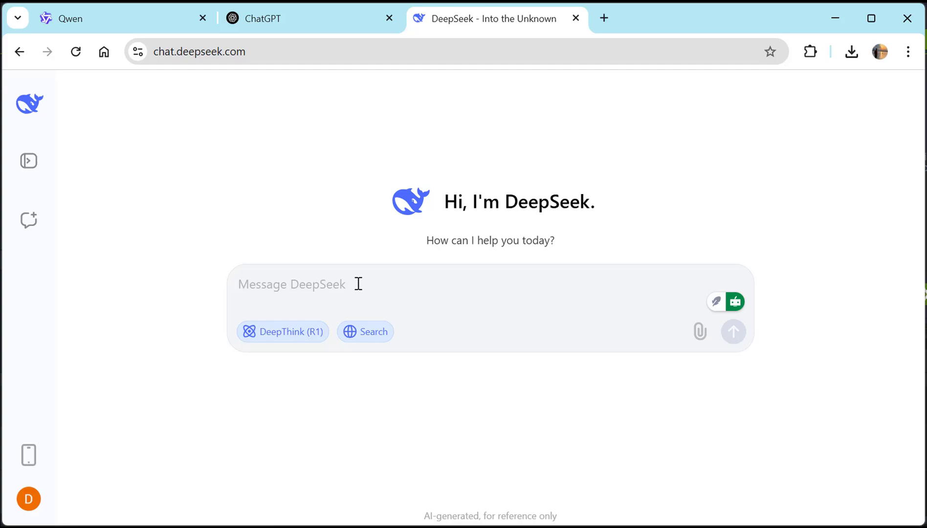
pyautogui.click(239, 276)
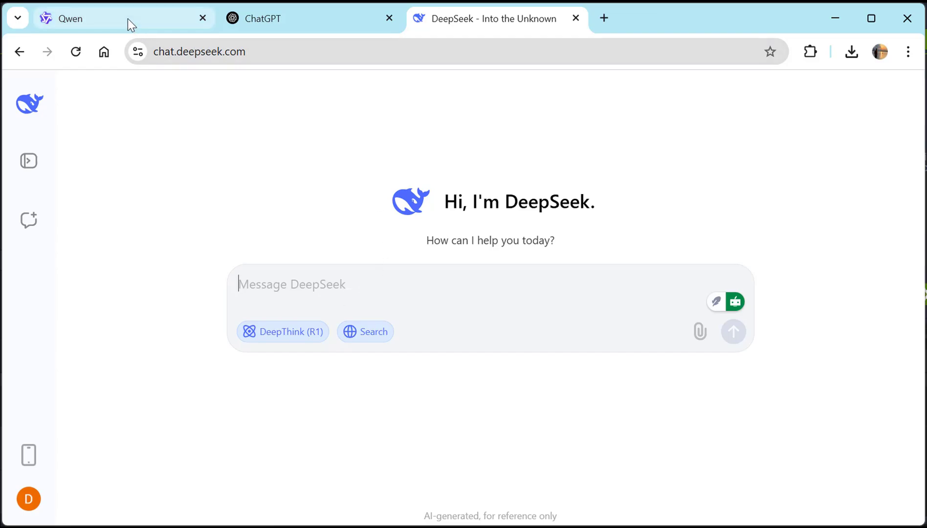
pyautogui.click(310, 24)
pyautogui.click(475, 24)
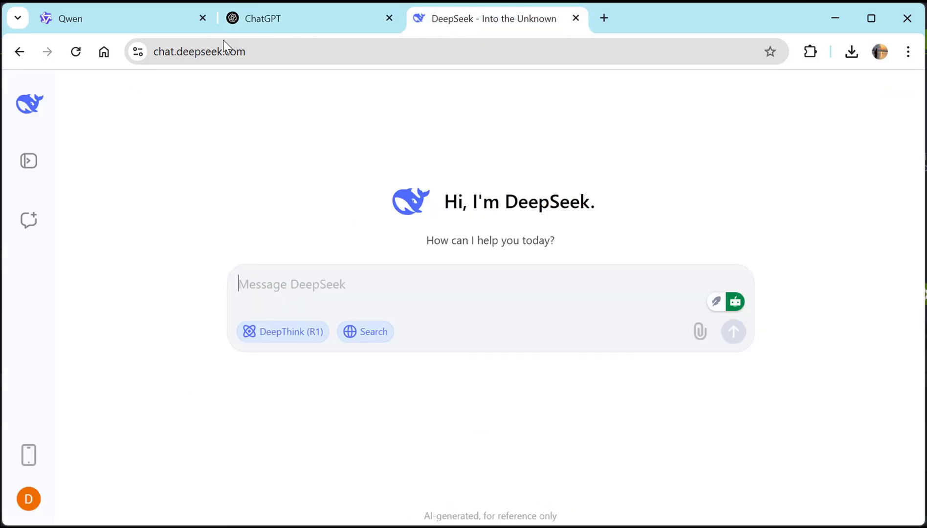
pyautogui.click(134, 14)
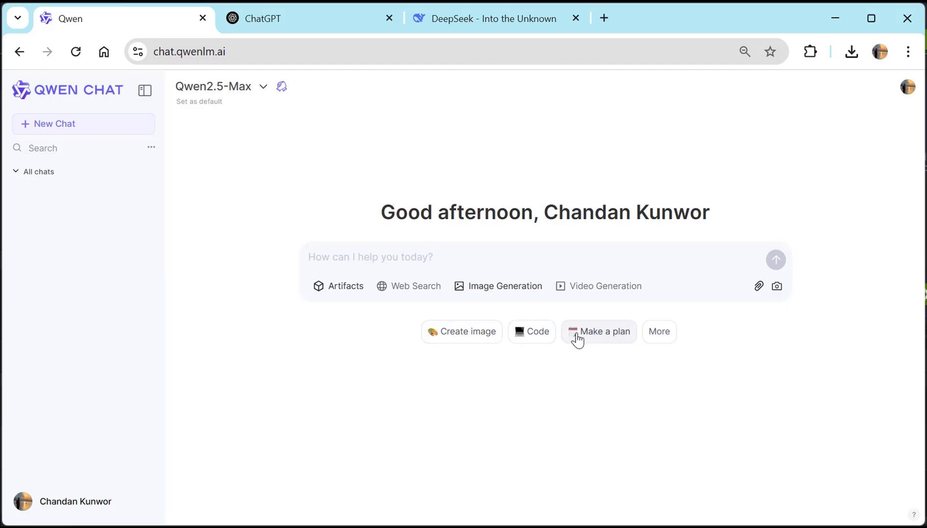
pyautogui.click(656, 337)
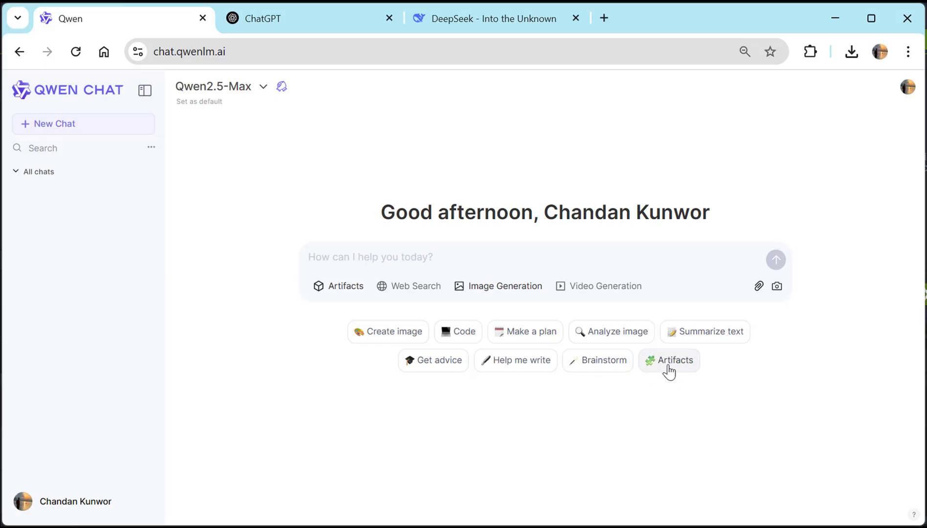
# Step: Enable Artifacts and send the prompt "Create a SIP Calculater, with mordern Creative Design."
pyautogui.click(351, 293)
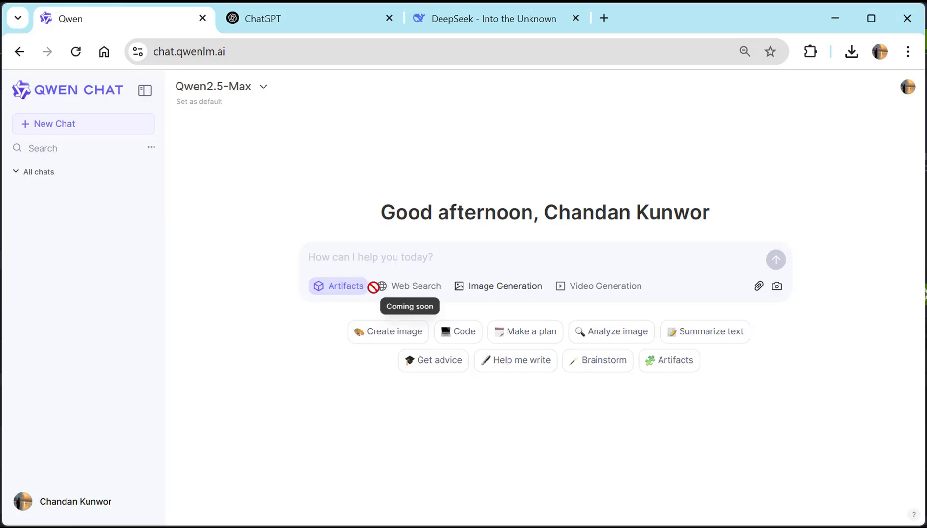
pyautogui.click(343, 253)
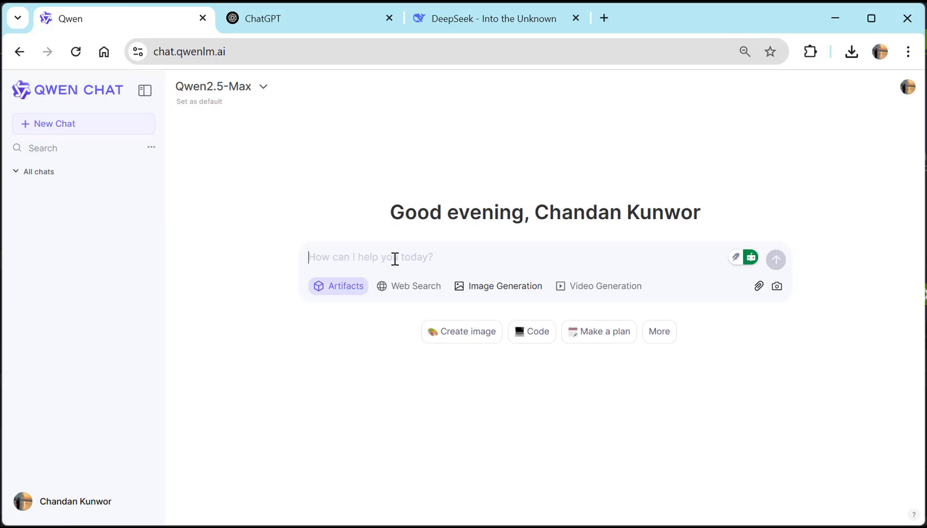
pyautogui.write('Create a Sl')
pyautogui.write('P ')
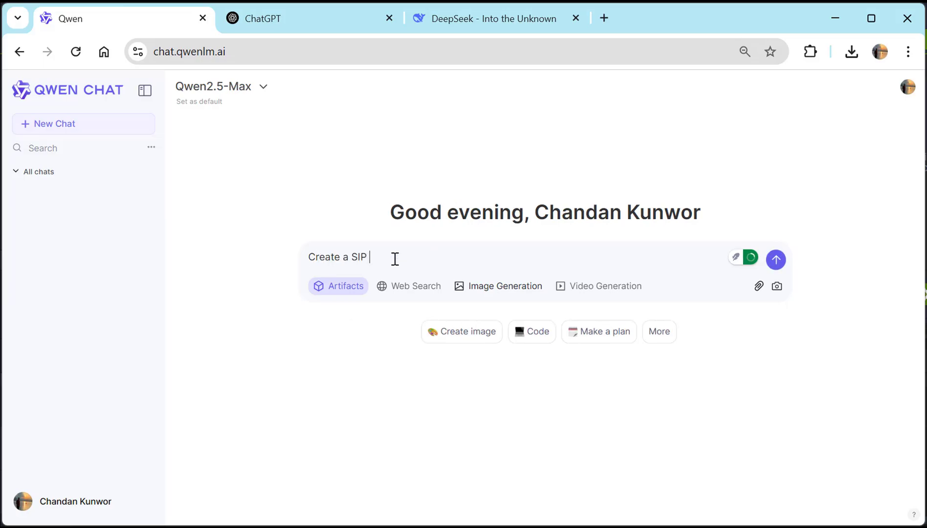
pyautogui.write('Calculater, with mordern Crea')
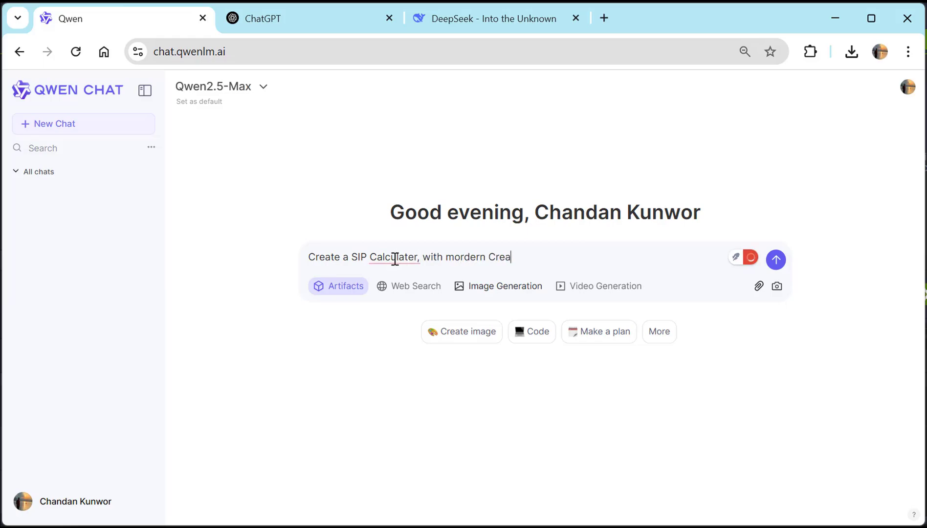
pyautogui.write('tive Design')
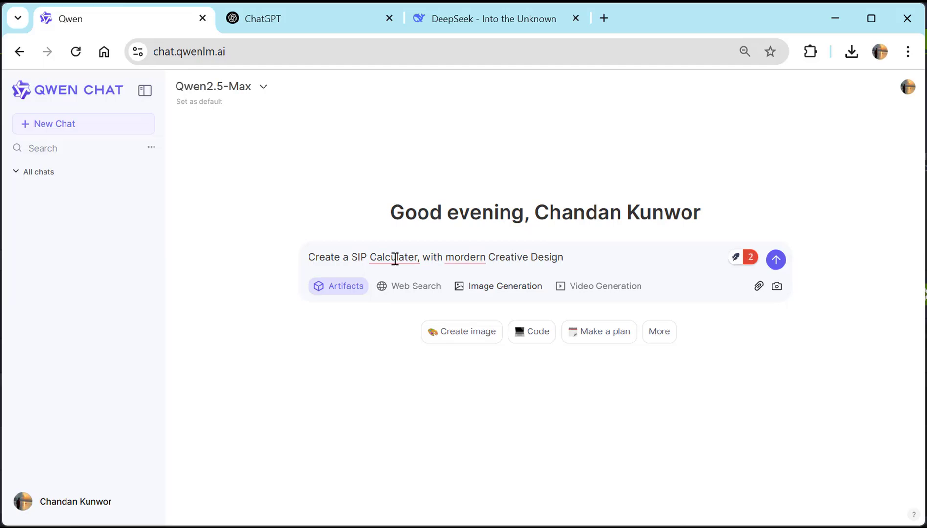
pyautogui.write('.')
pyautogui.press('Return')
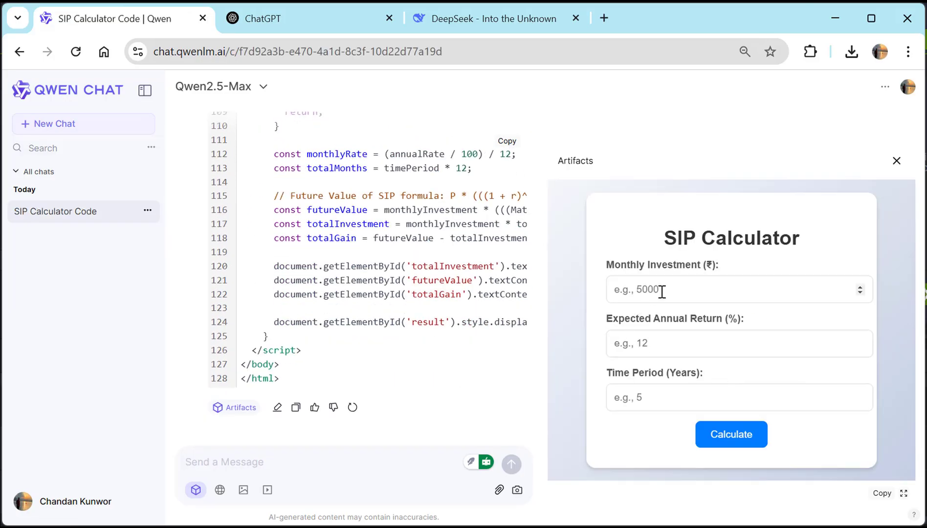
# Step: Test the generated SIP Calculator with a monthly investment of 10000, a 12% annual return and a 15-year period
pyautogui.click(661, 291)
pyautogui.write('10')
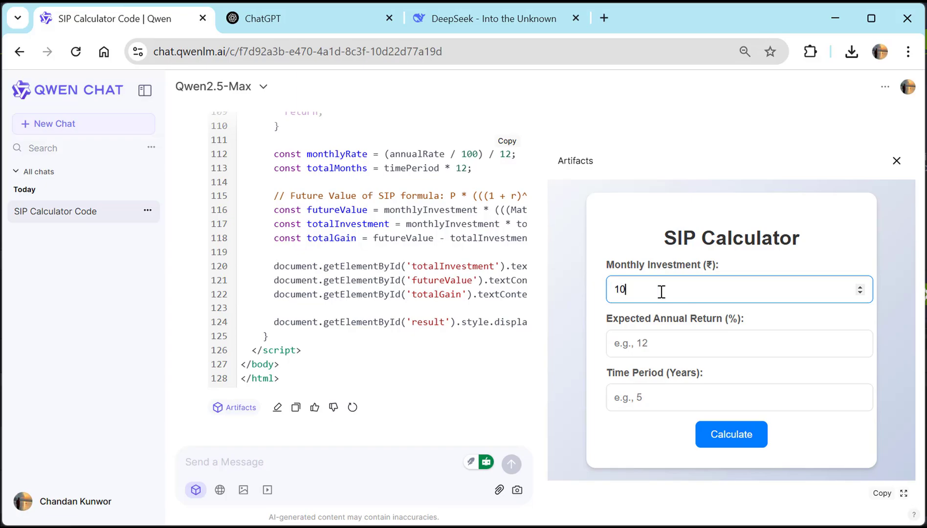
pyautogui.write('000')
pyautogui.click(662, 342)
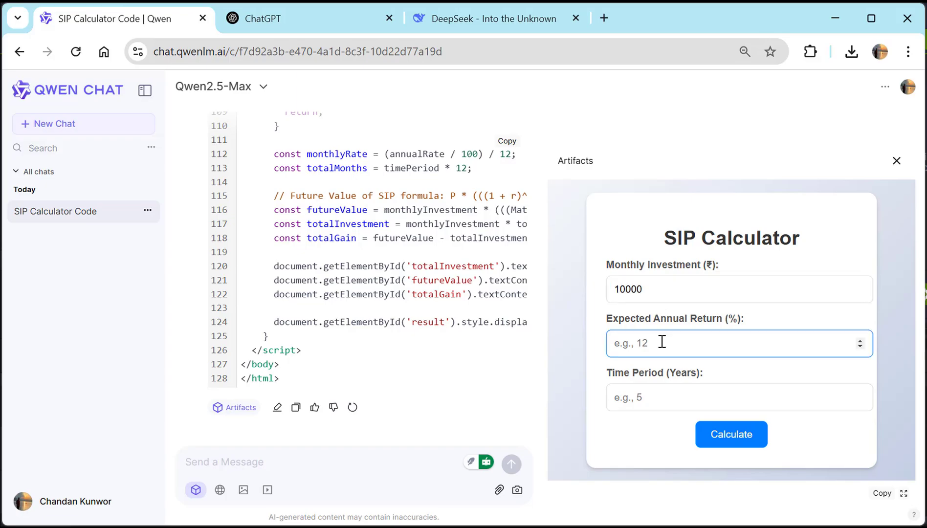
pyautogui.write('12')
pyautogui.click(657, 395)
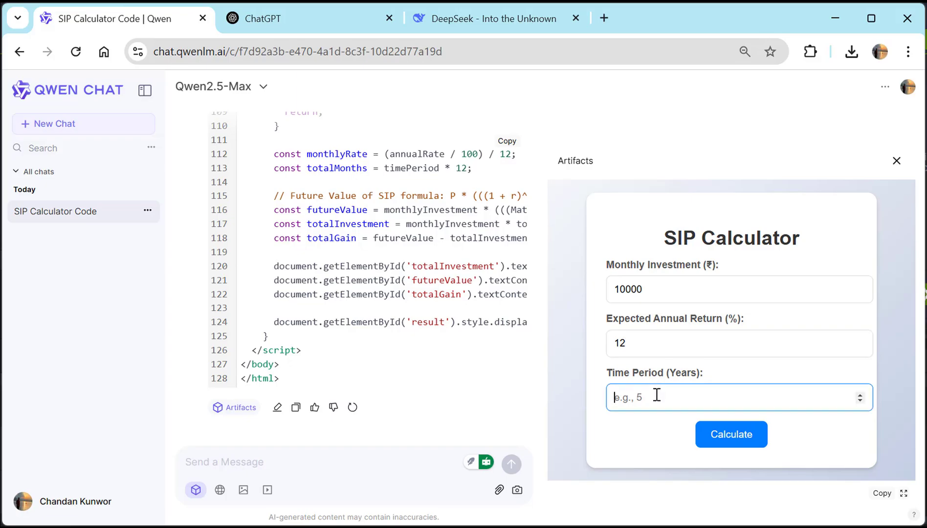
pyautogui.write('15')
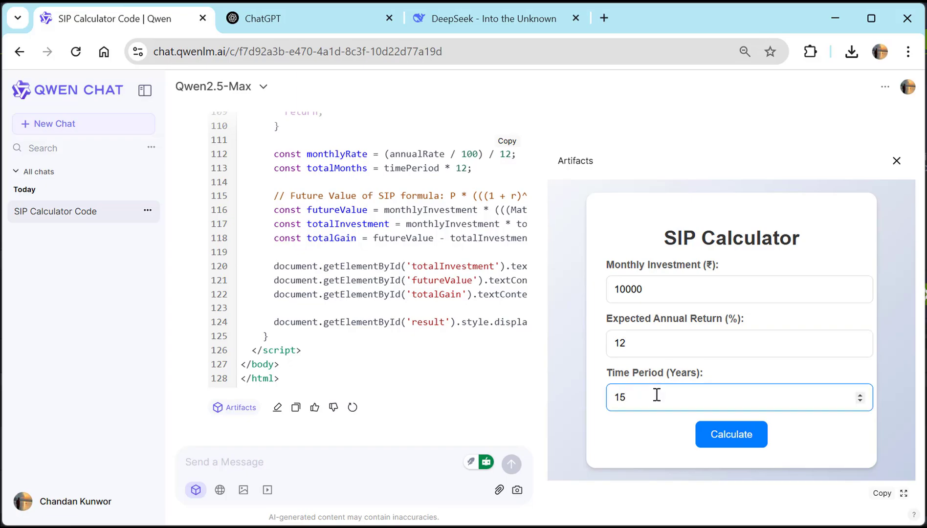
pyautogui.click(725, 433)
pyautogui.scroll(-1, 729, 423)
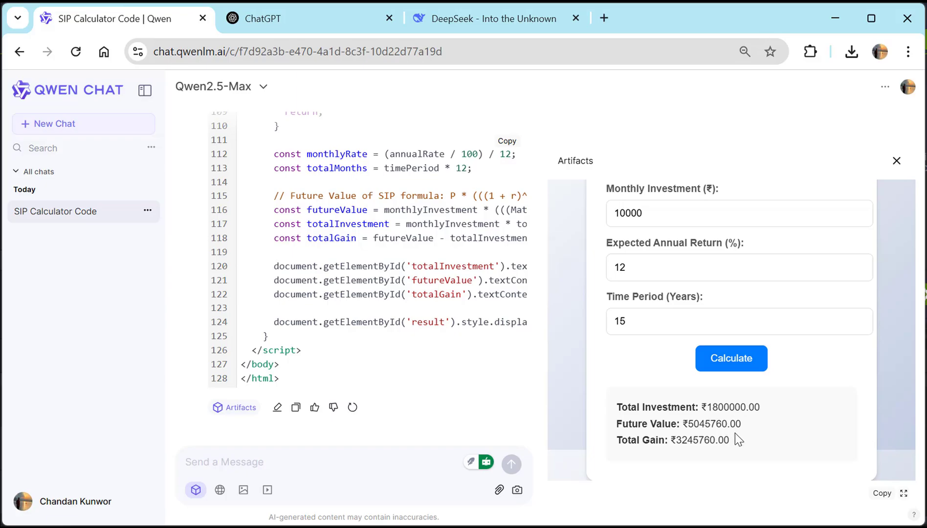
pyautogui.scroll(1, 735, 433)
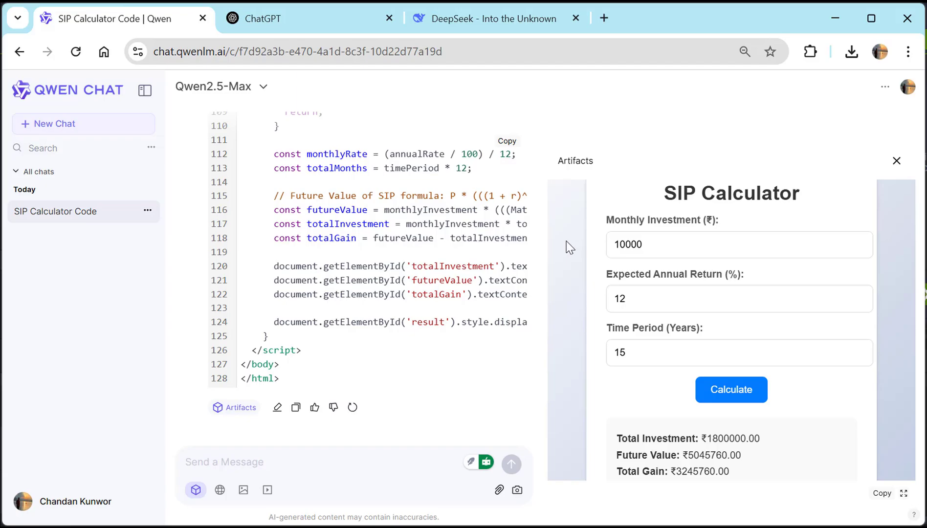
# Step: Start a new chat with Image Generation enabled and send "make a YOutube Thumbnail Titled: Qwen Chat Father of All Ai."
pyautogui.click(79, 132)
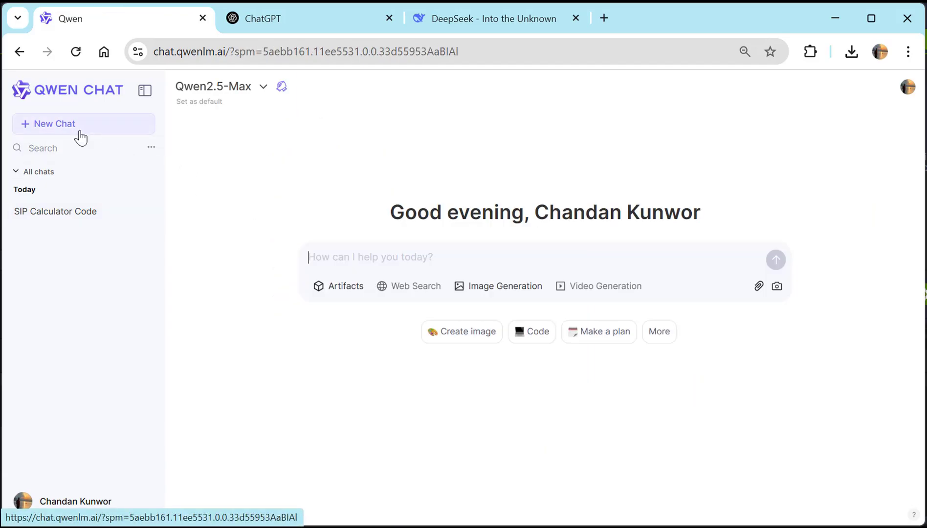
pyautogui.click(488, 289)
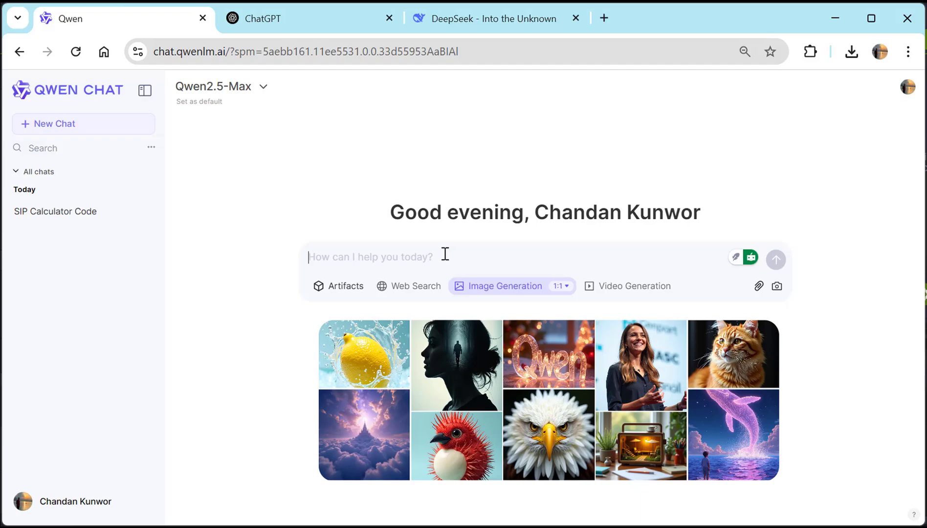
pyautogui.write('make a YOu')
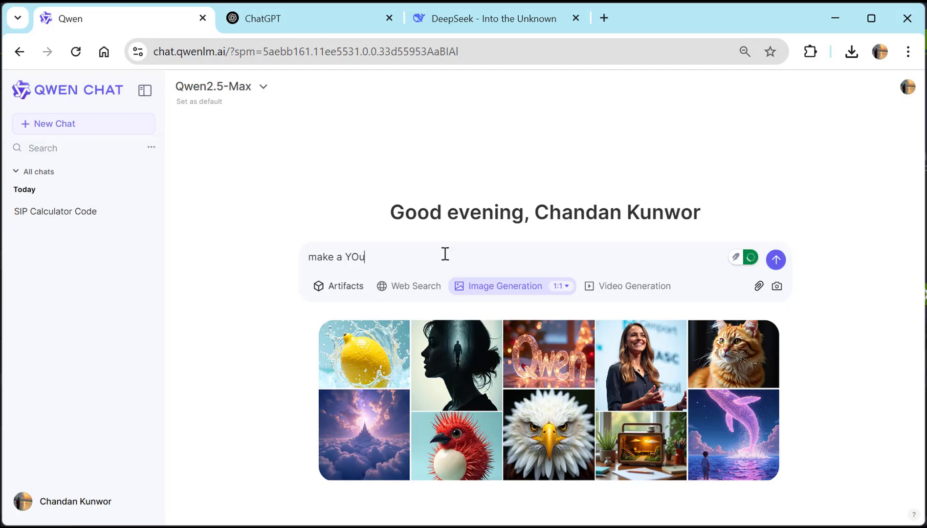
pyautogui.write('tube Thumbnail titled: Qwe')
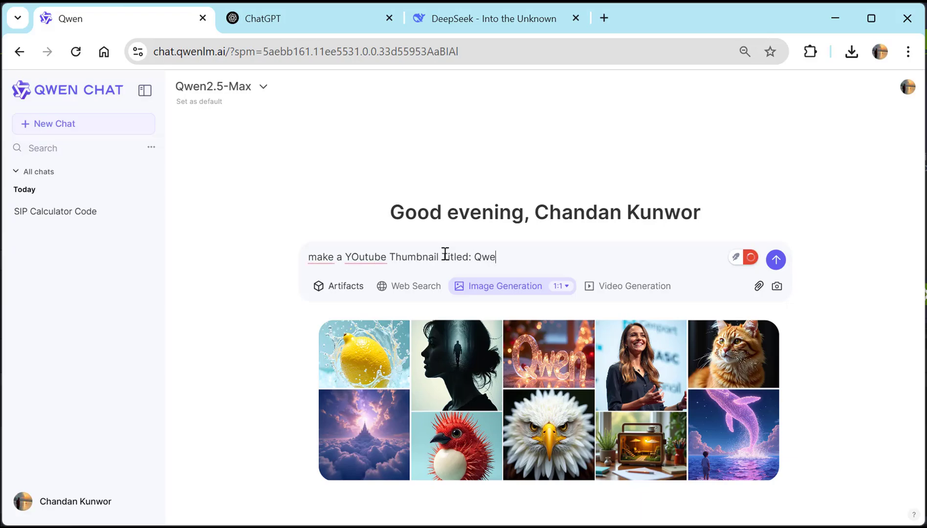
pyautogui.write('n Chat Father of')
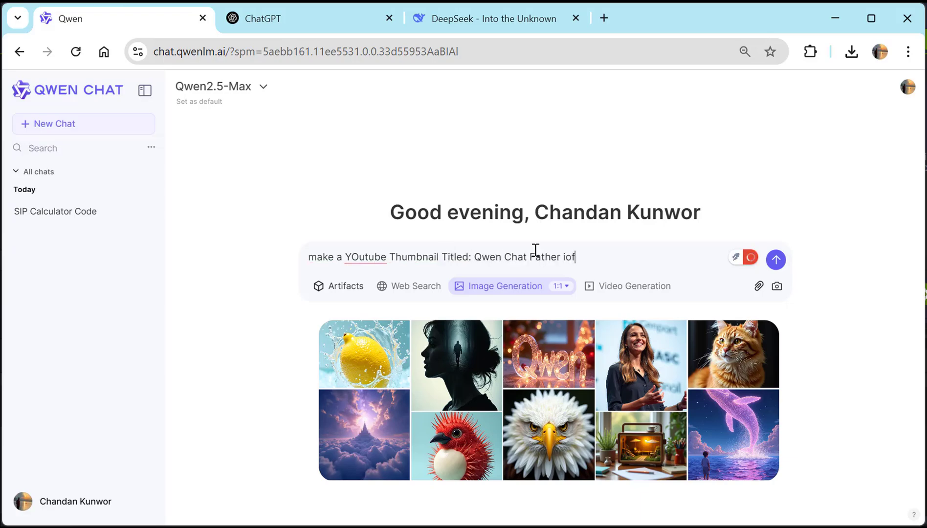
pyautogui.write(' All Ai.')
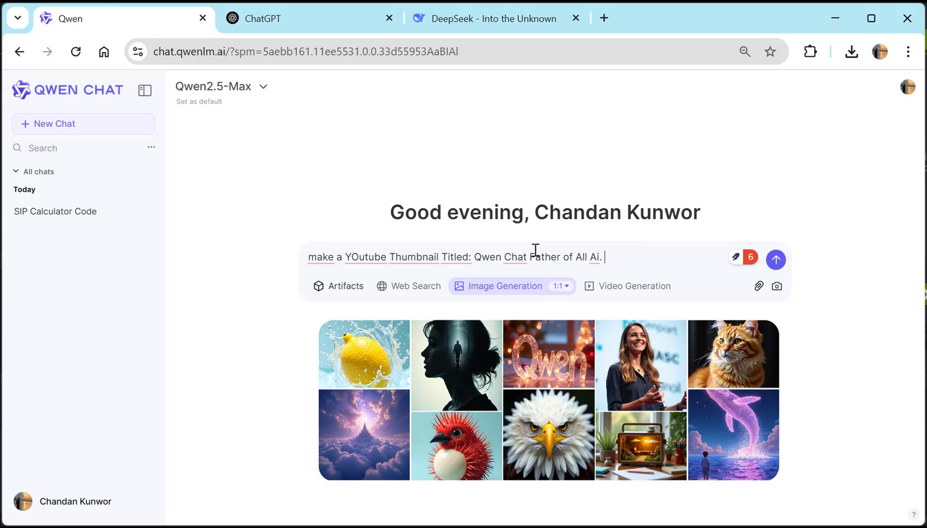
pyautogui.press('Return')
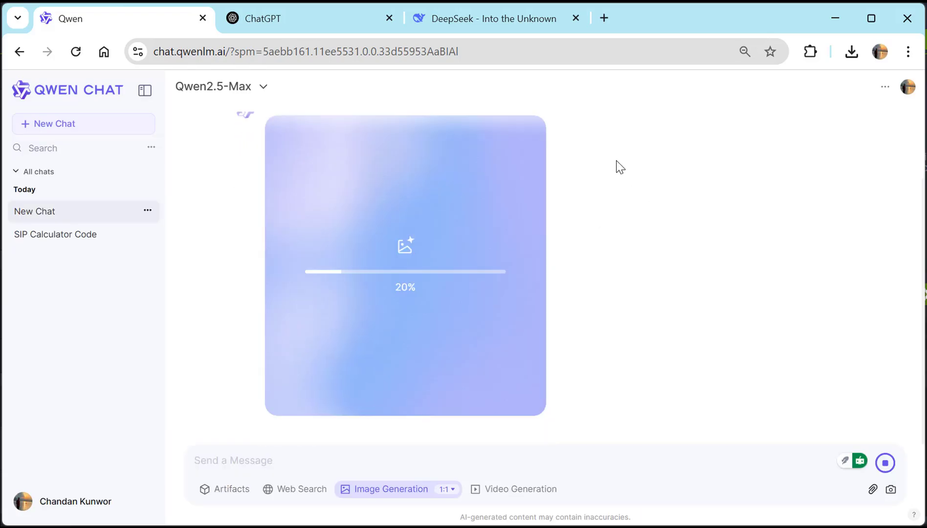
# Step: Open the sent thumbnail prompt for editing and set the image generation aspect ratio to 16:9
pyautogui.scroll(2, 533, 245)
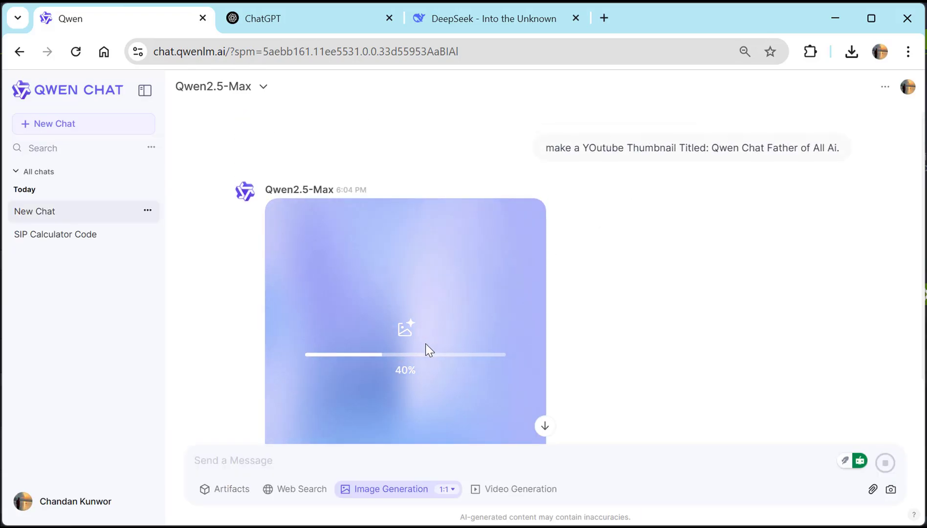
pyautogui.scroll(2, 450, 338)
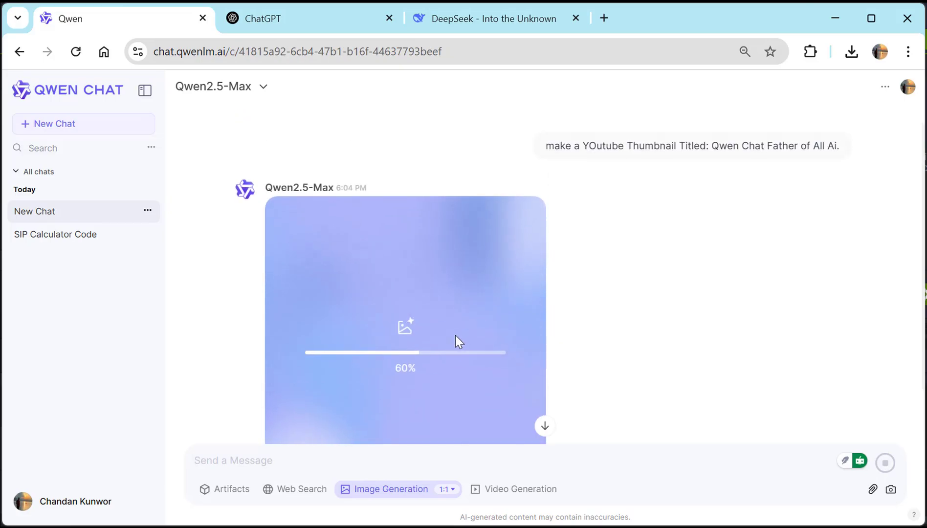
pyautogui.click(654, 180)
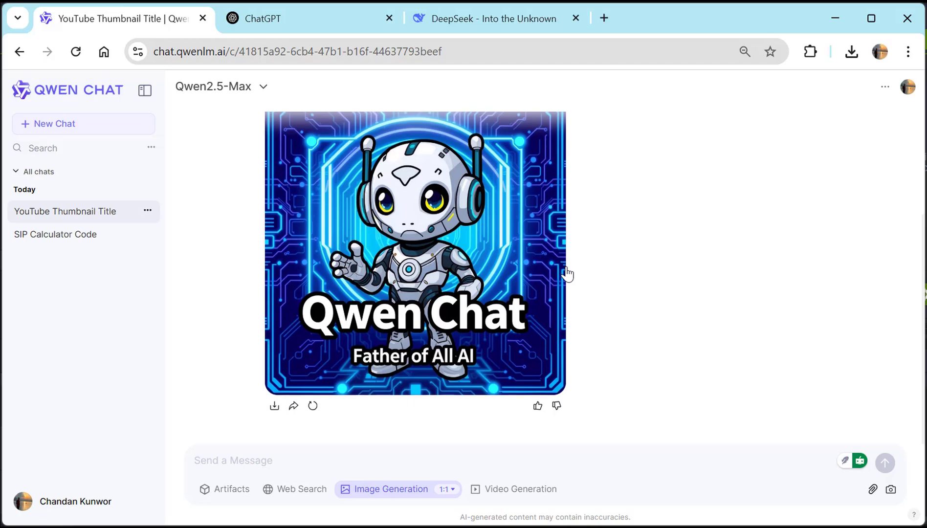
pyautogui.scroll(2, 567, 275)
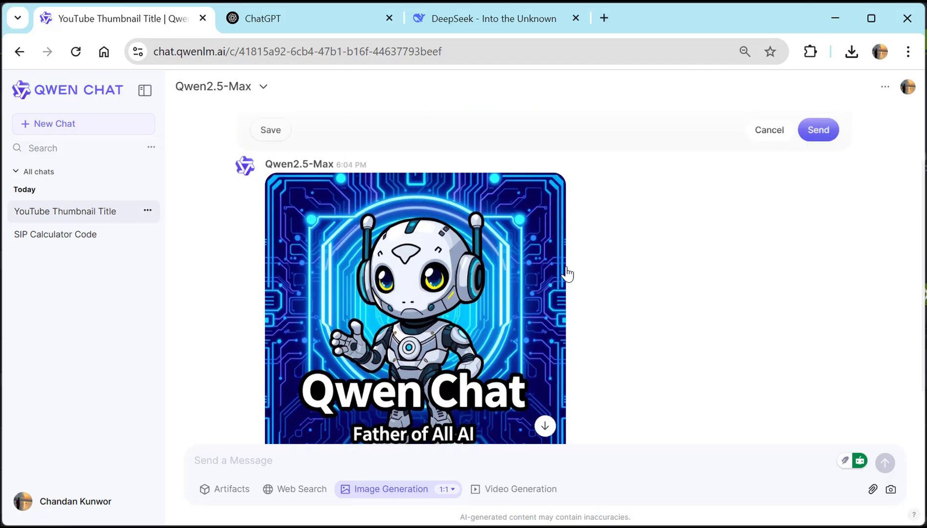
pyautogui.scroll(-2, 567, 274)
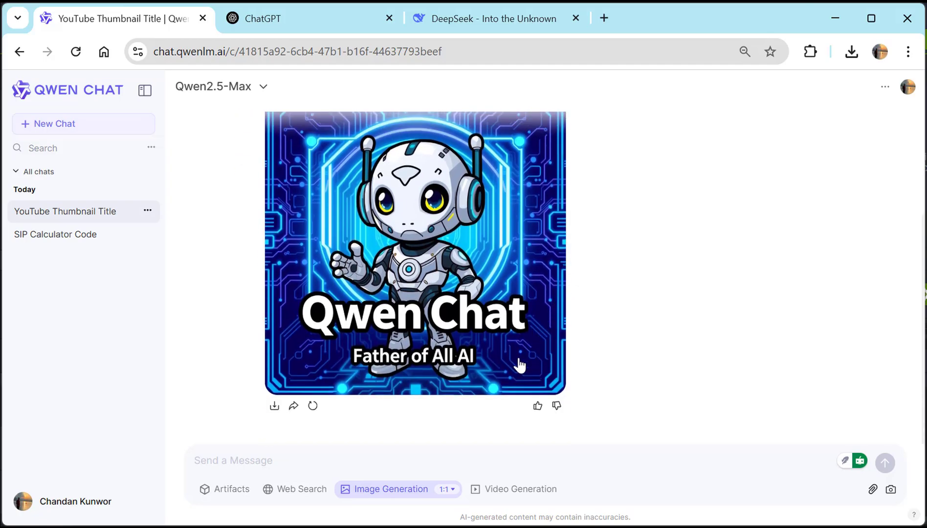
pyautogui.click(447, 489)
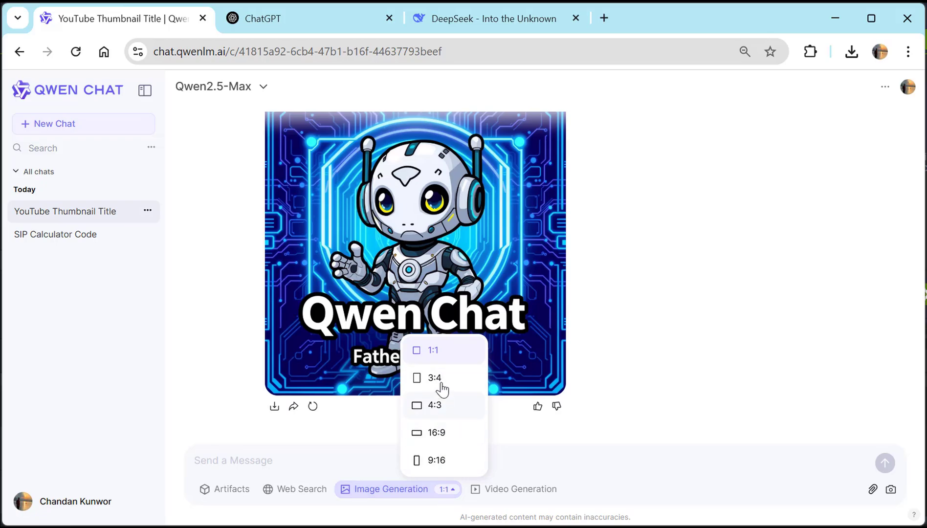
pyautogui.click(437, 434)
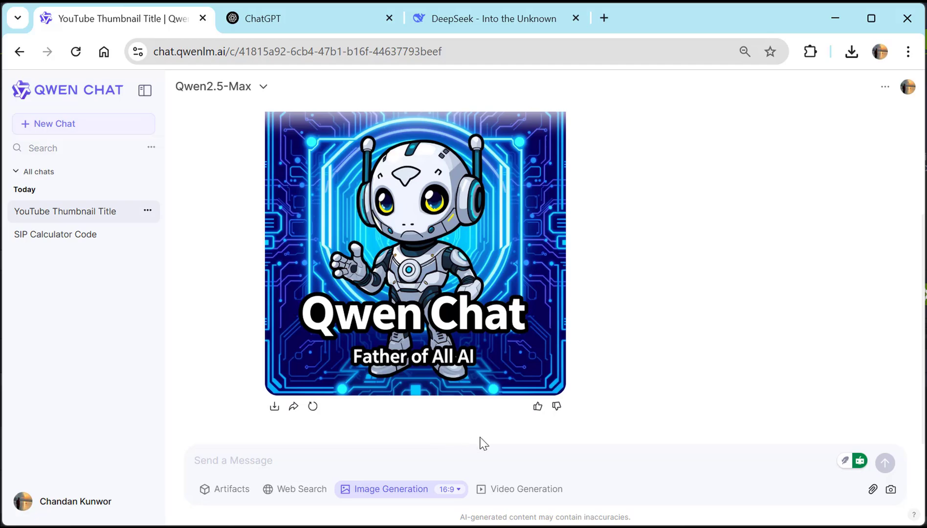
# Step: Resend the thumbnail prompt from its edit box to regenerate the image in 16:9
pyautogui.scroll(3, 652, 336)
pyautogui.click(817, 199)
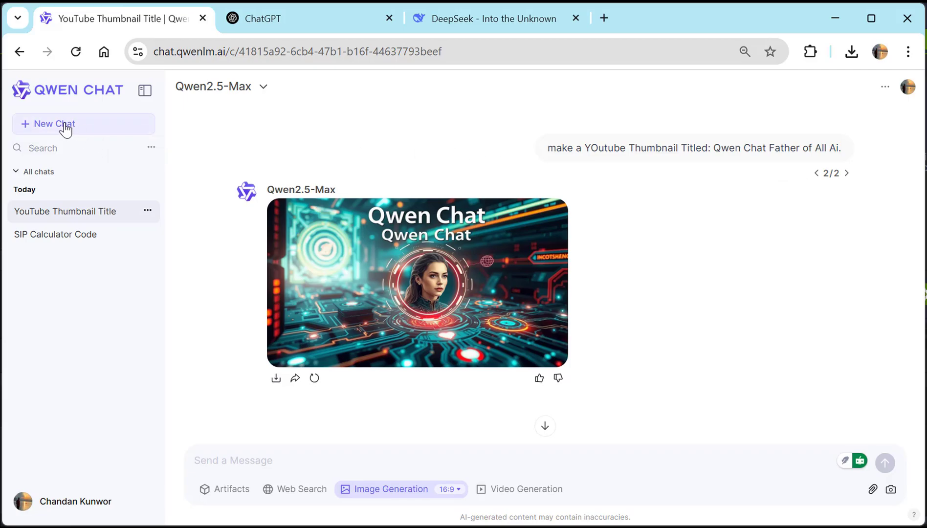
# Step: Start a new chat with Video Generation enabled and send the prompt "A Rabbit Running and a Tiger is Following."
pyautogui.click(95, 130)
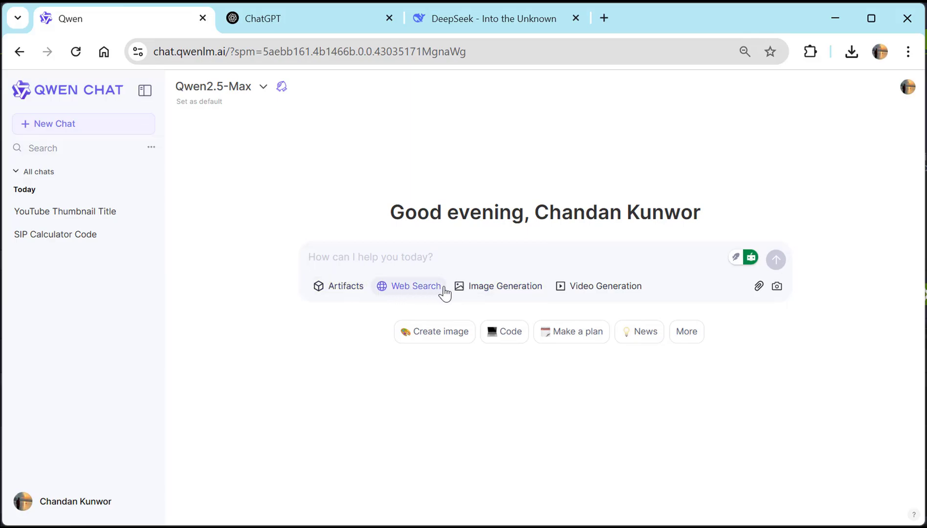
pyautogui.click(582, 288)
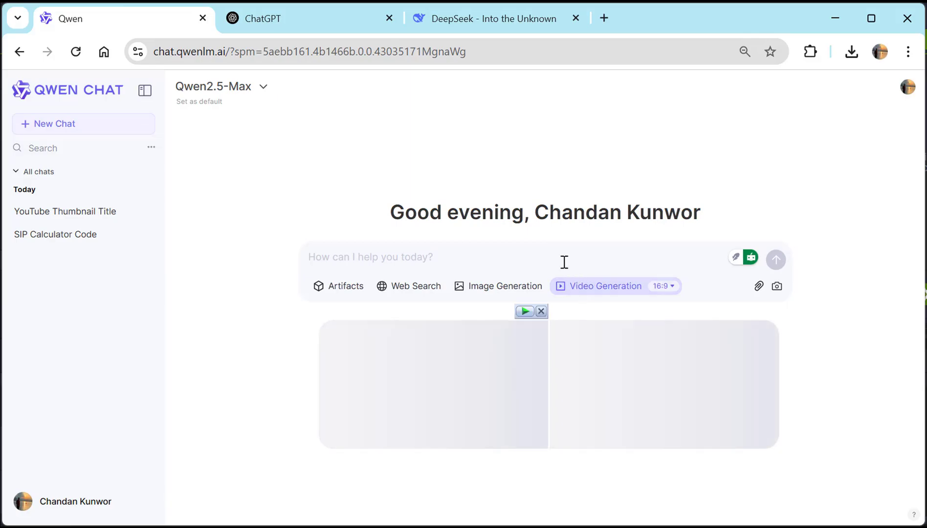
pyautogui.click(541, 312)
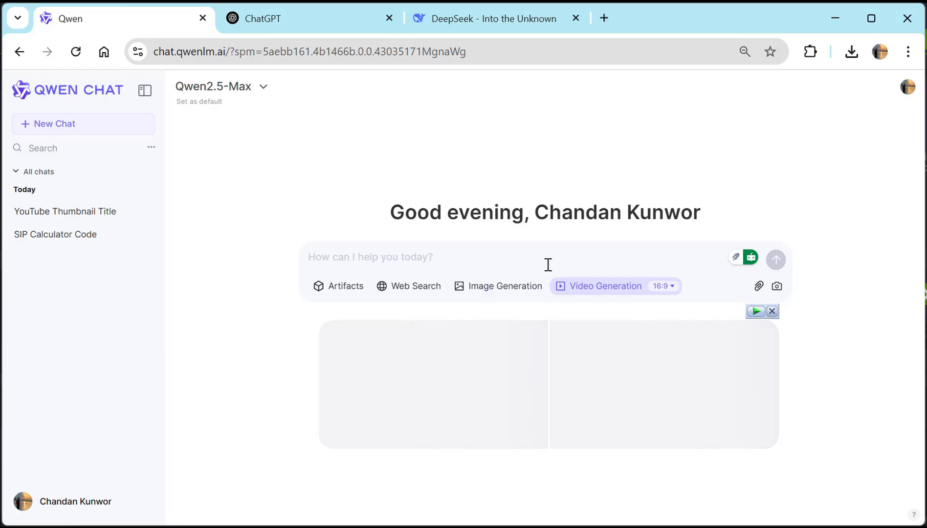
pyautogui.write('A Rabbit')
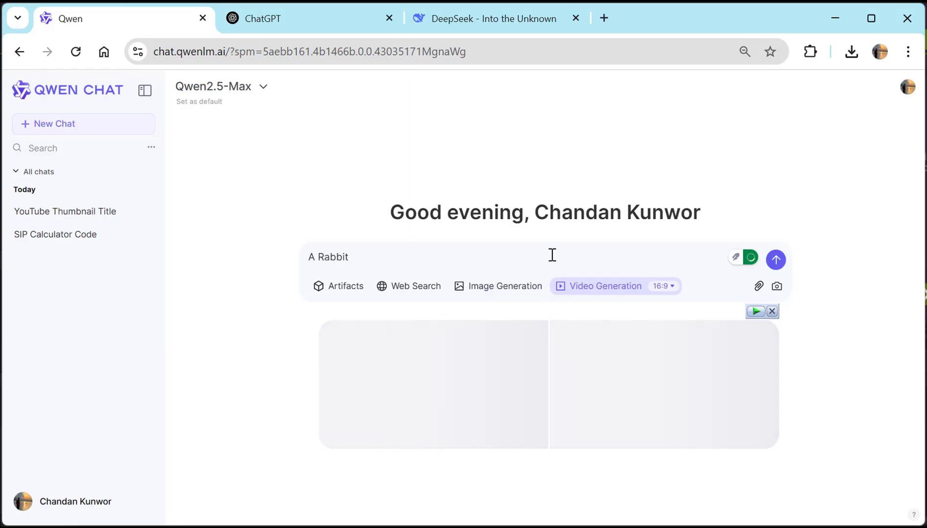
pyautogui.write(' Running and a ')
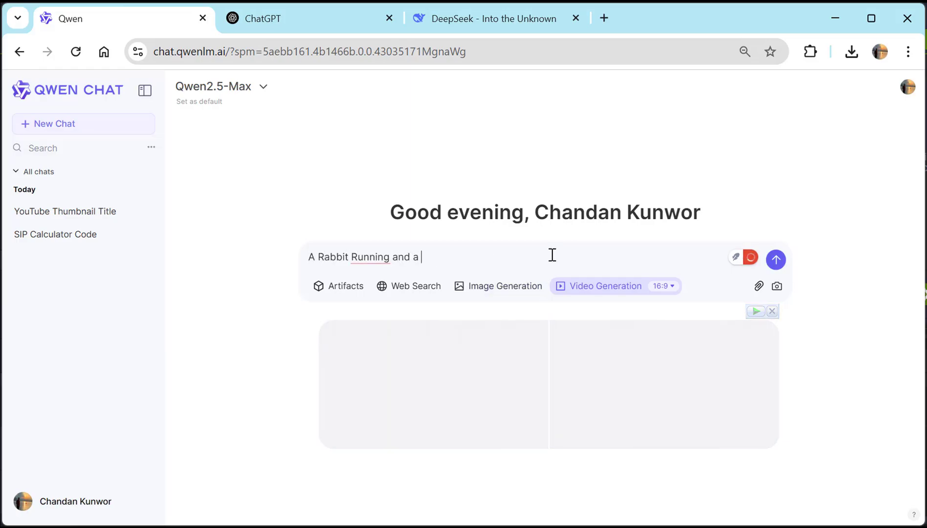
pyautogui.write('Tiger is Following.')
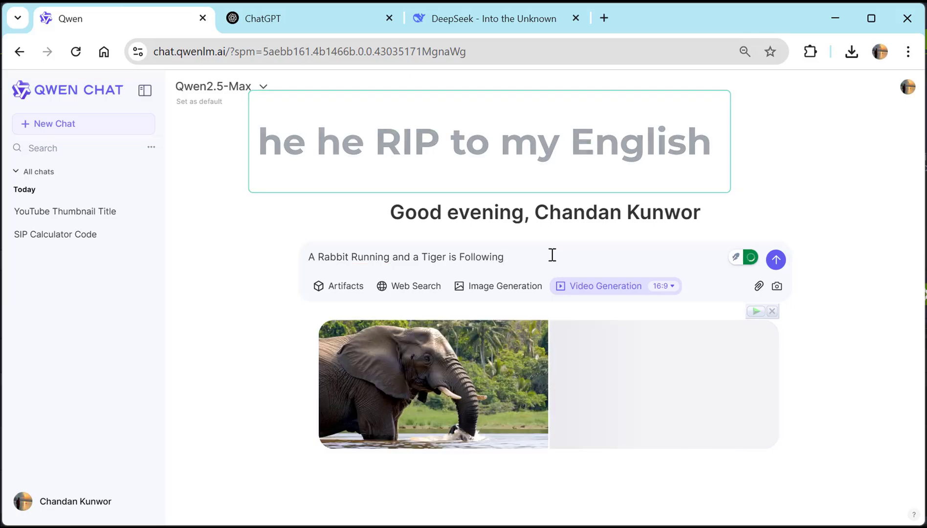
pyautogui.click(771, 262)
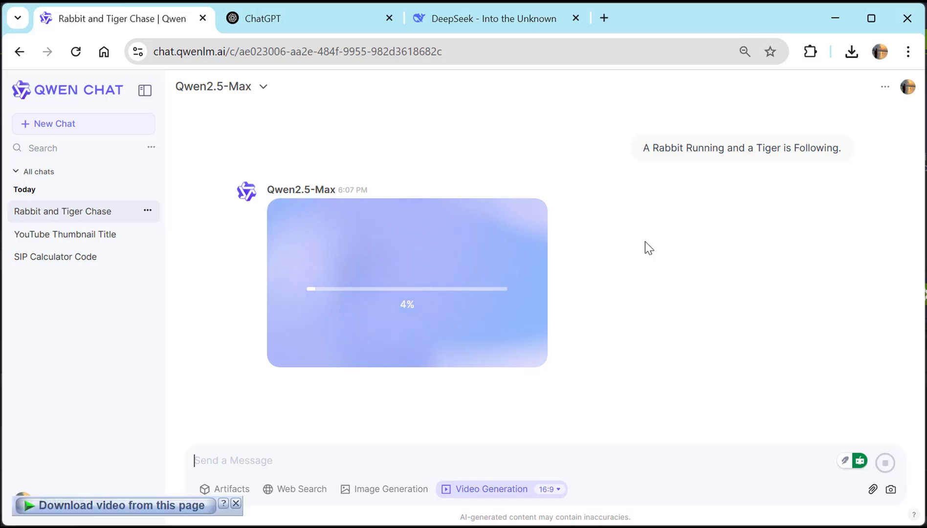
# Step: Check the available aspect ratios for video generation without changing the selected one
pyautogui.click(546, 489)
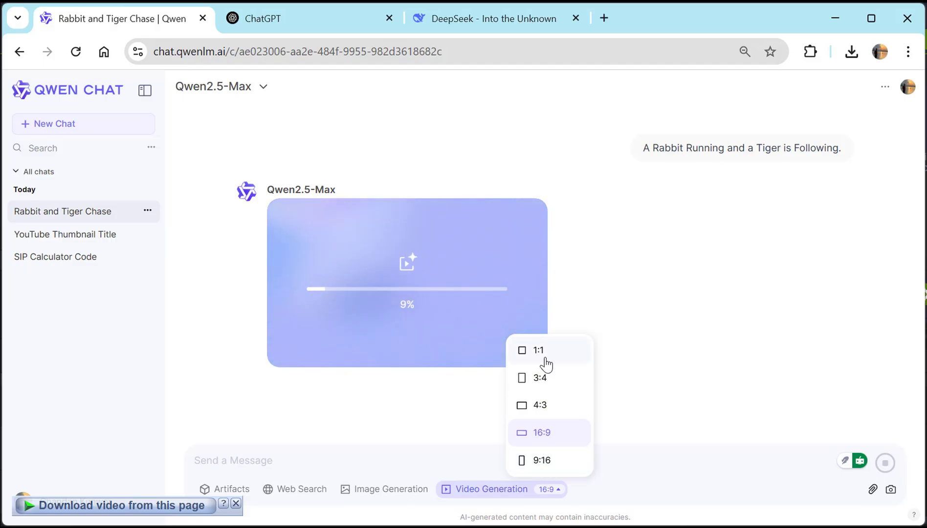
pyautogui.click(636, 354)
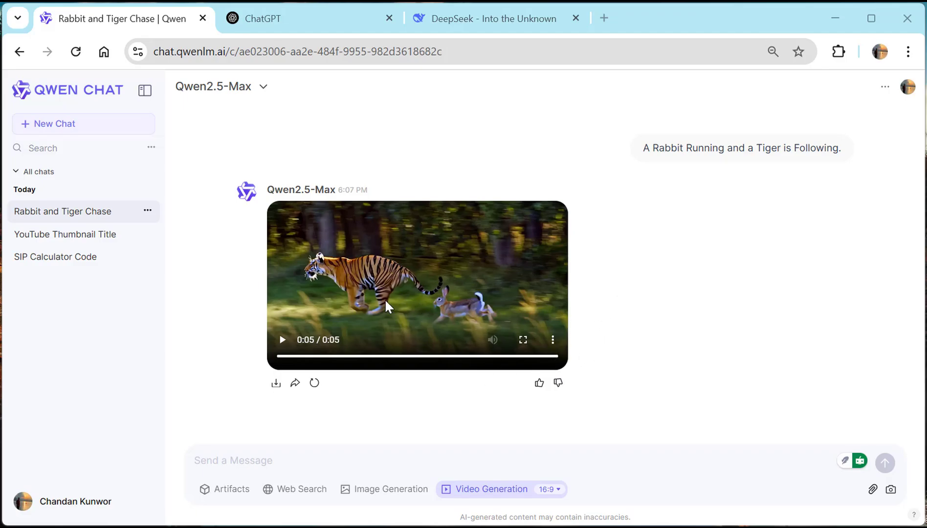
# Step: Play the generated rabbit and tiger video, view it in full screen and return to the chat
pyautogui.click(284, 341)
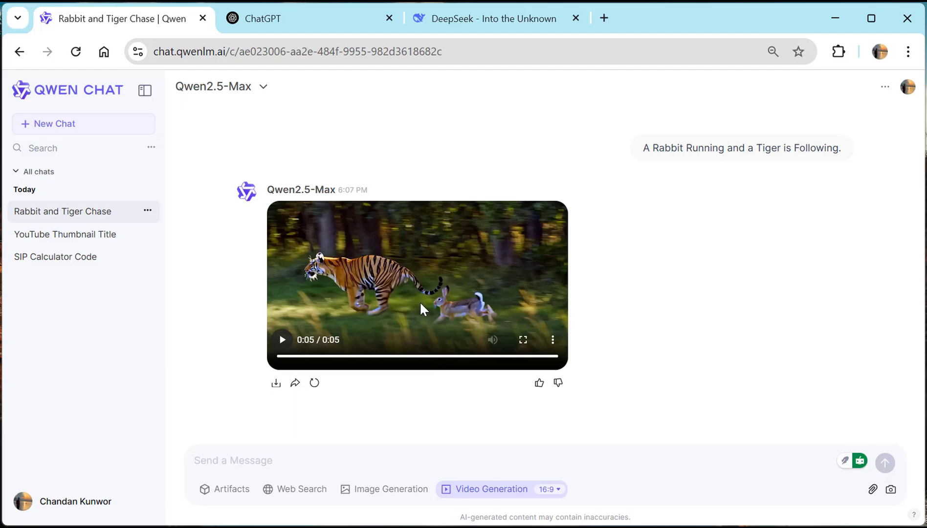
pyautogui.click(282, 339)
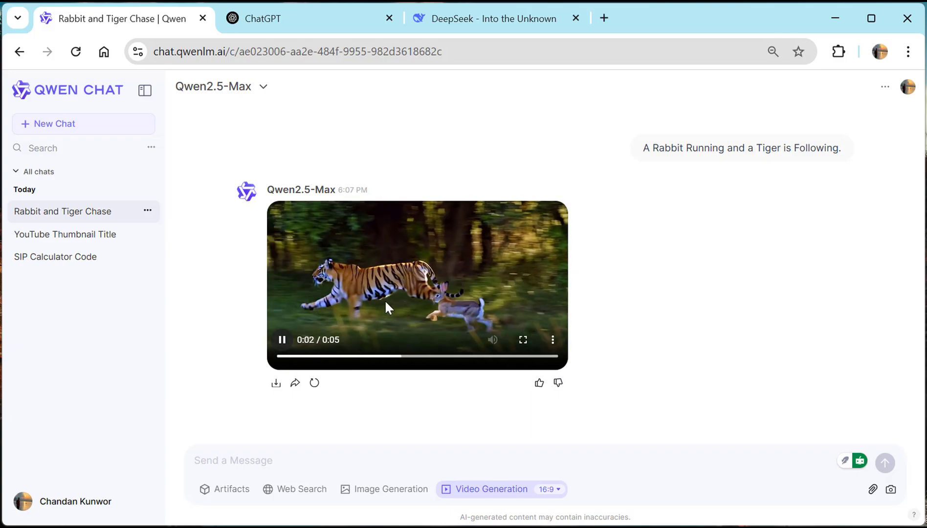
pyautogui.click(523, 340)
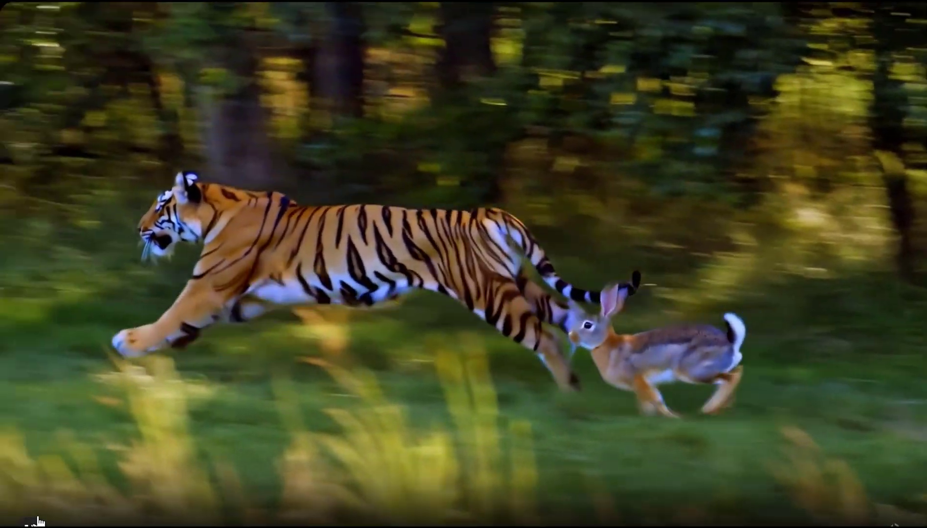
pyautogui.press('Escape')
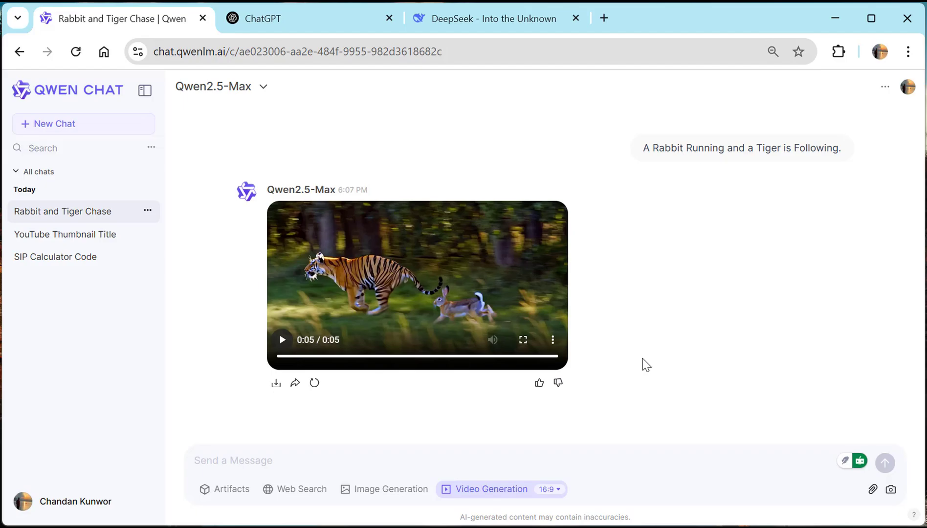
# Step: Switch to ChatGPT and on to DeepSeek, and answer DeepSeek's human verification check
pyautogui.click(286, 25)
pyautogui.hotkey('ctrl', 'Tab')
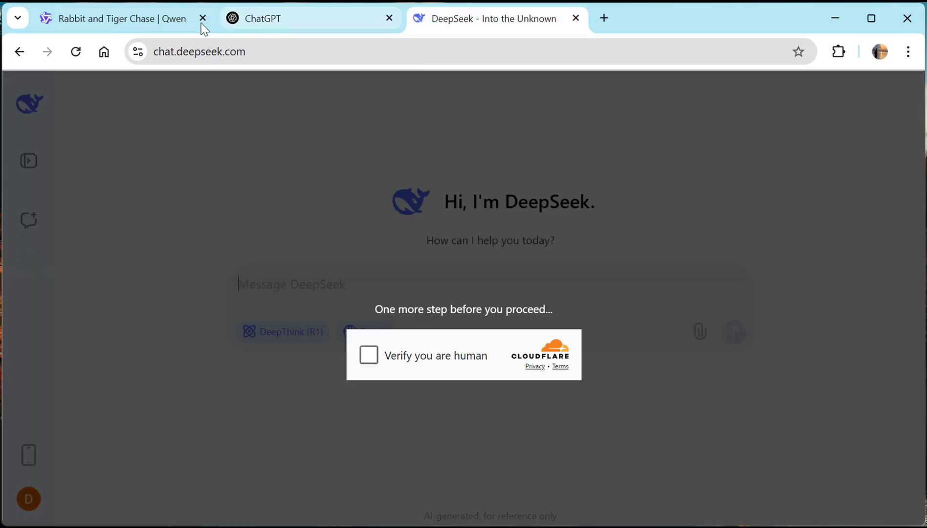
pyautogui.click(368, 355)
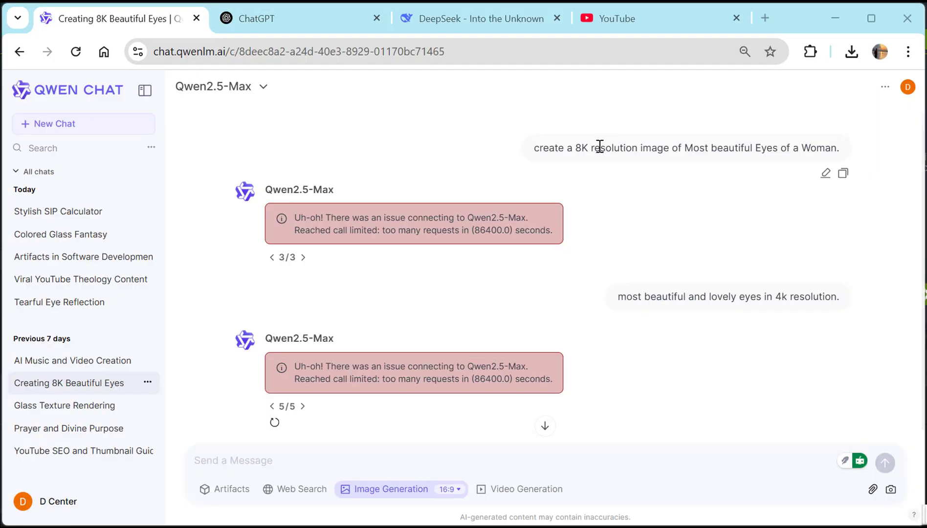